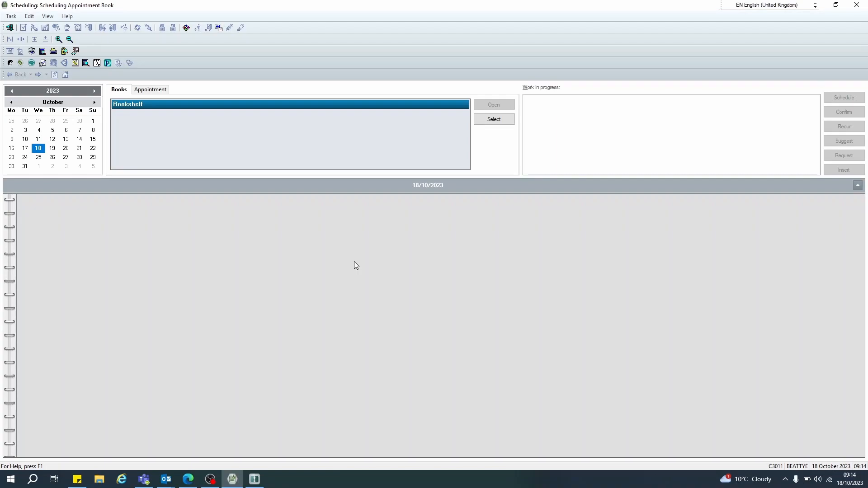
- Load the UHCW Theatres bookshelf and open its UH Obs Theatres appointment book
double_click(130, 105)
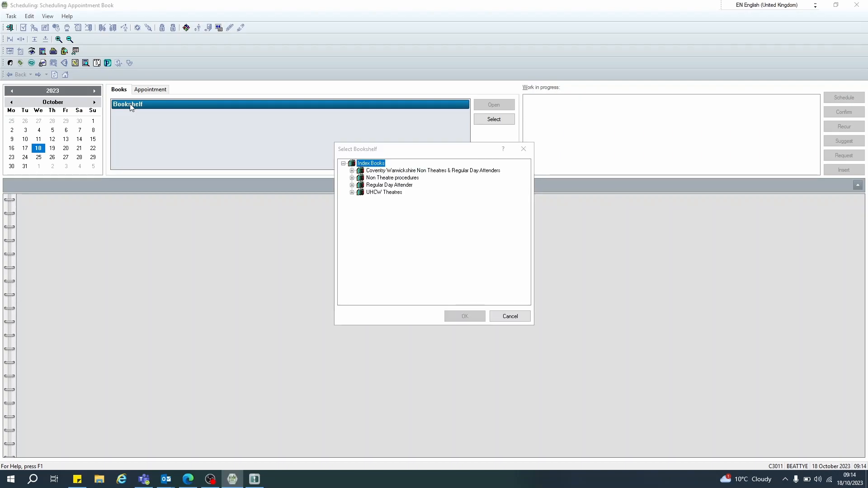
left_click(381, 193)
key("ctrl")
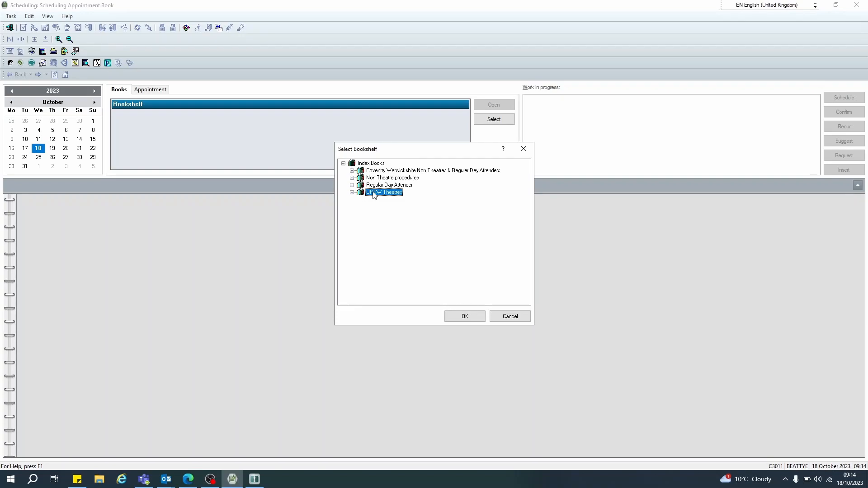
key("ctrl")
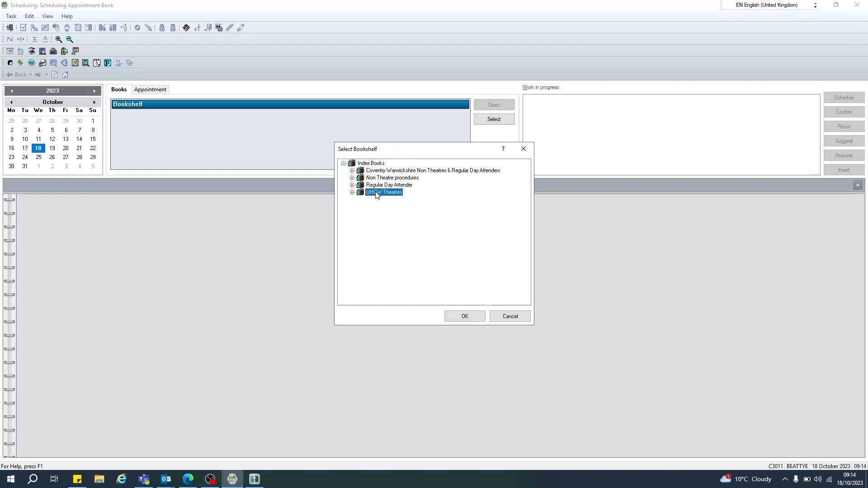
key("ctrl")
left_click(461, 315)
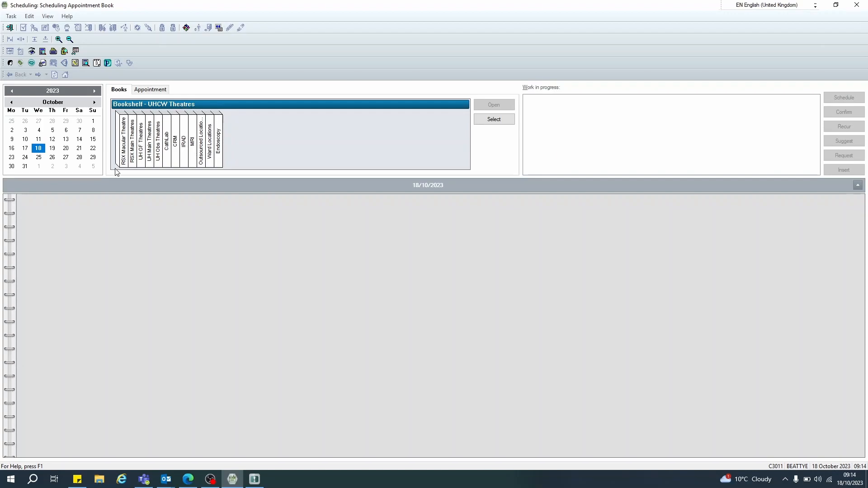
left_click(159, 156)
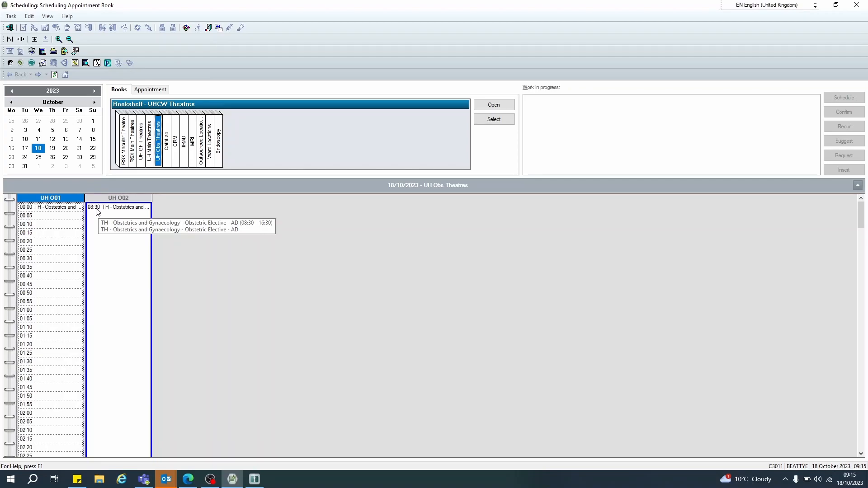
- Start adding slots to theatre UH O02 and expand the TH - Obstetric Emergency slot group
right_click(128, 203)
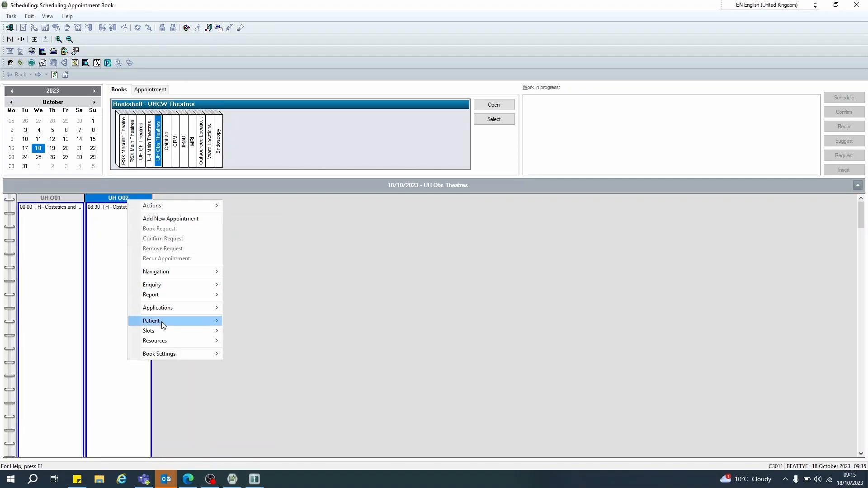
mouse_move(161, 331)
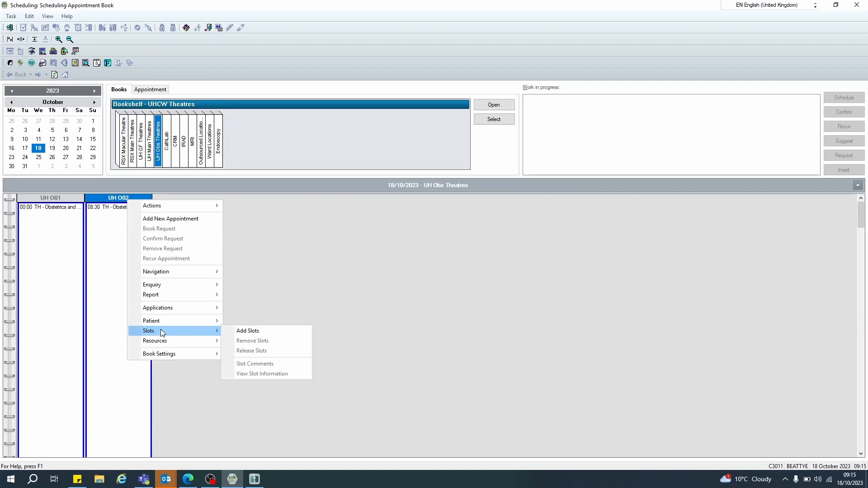
left_click(240, 331)
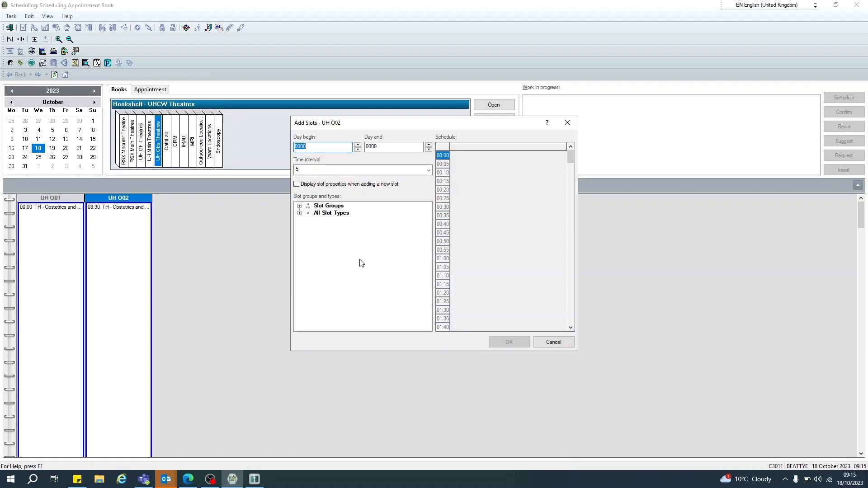
left_click(299, 206)
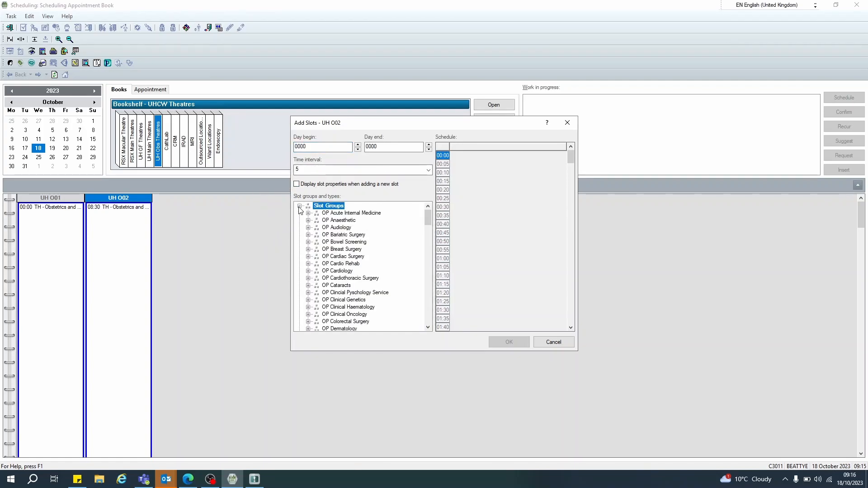
left_click(299, 206)
left_click(300, 206)
key("t")
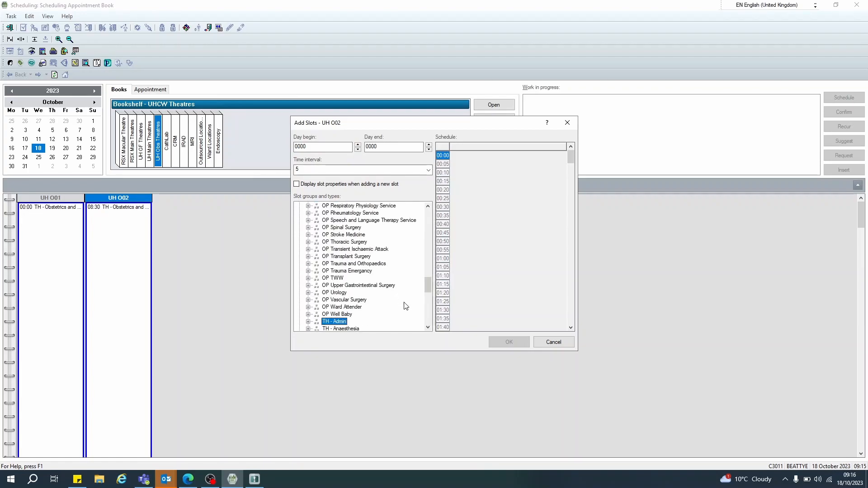
left_click_drag(426, 287, 426, 302)
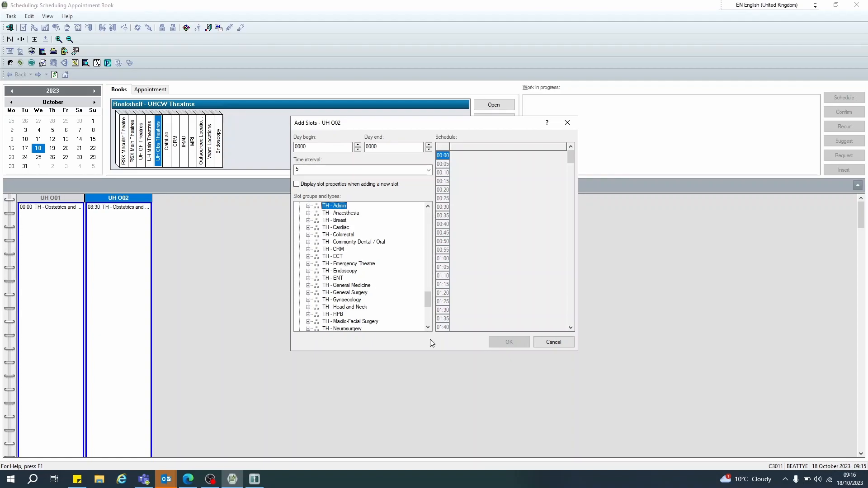
left_click(428, 327)
left_click(428, 327)
left_click(428, 327)
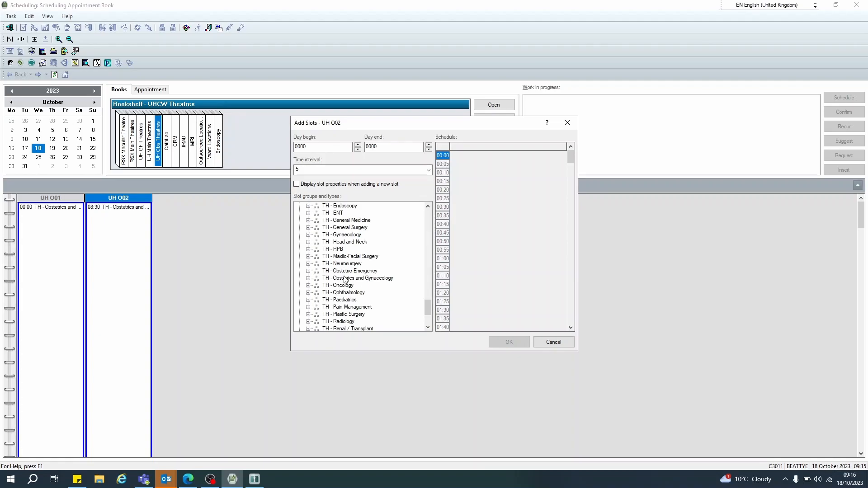
left_click(308, 271)
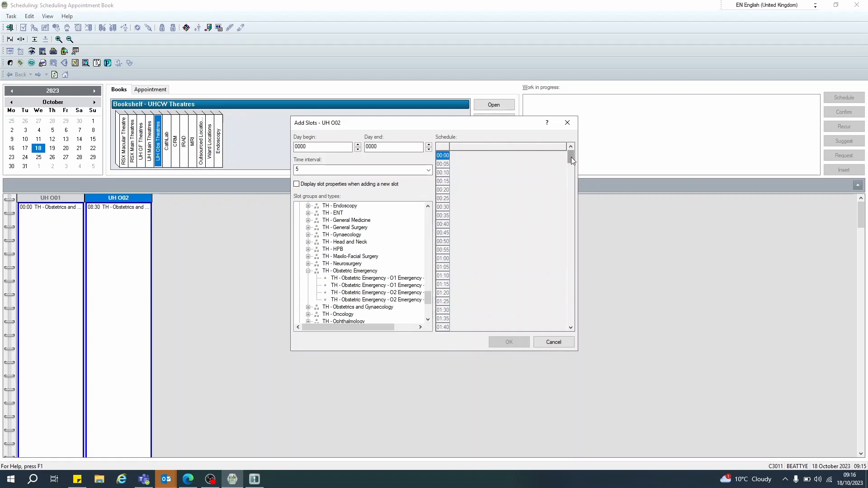
- Place the O2 Emergency AM day list slot at 02:10 in the schedule and delete it again
left_click_drag(571, 156, 573, 168)
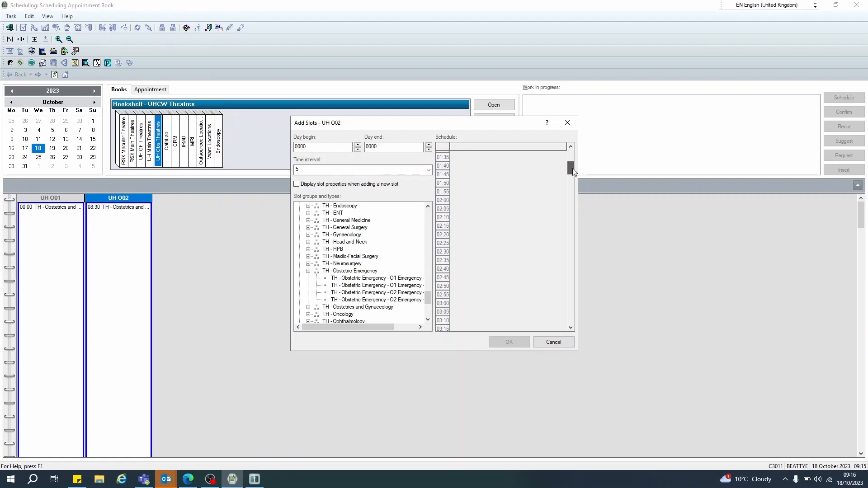
left_click(571, 327)
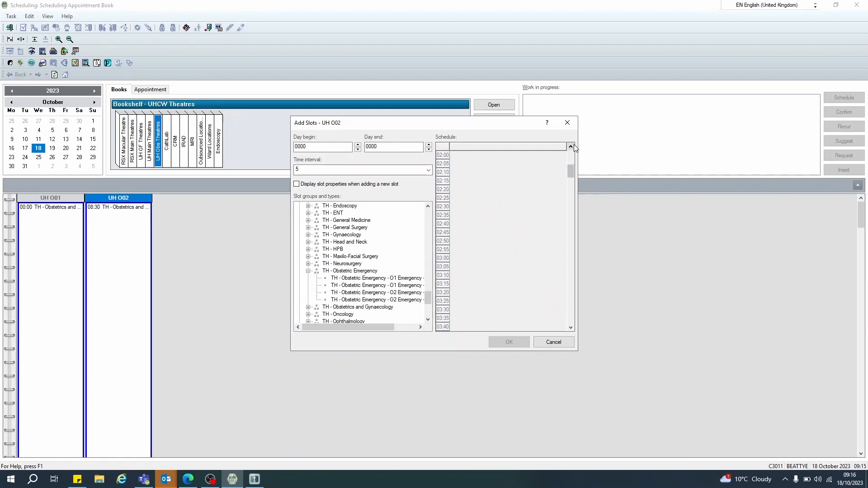
left_click(365, 293)
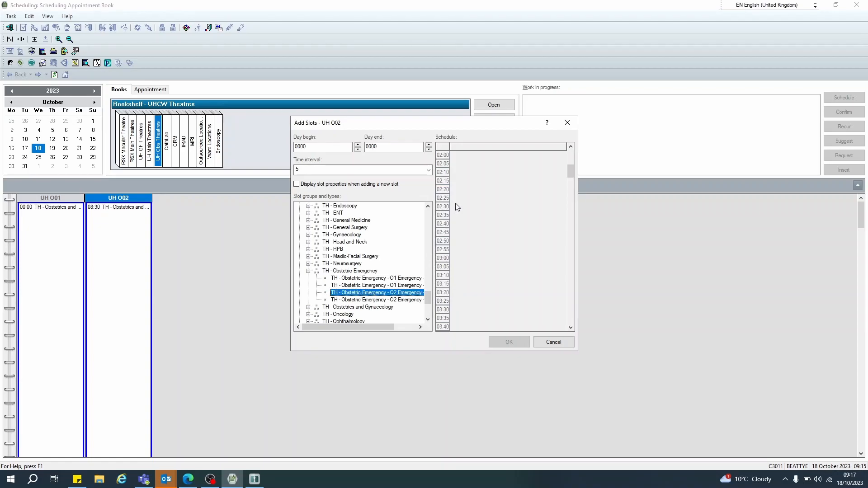
left_click_drag(389, 295, 465, 171)
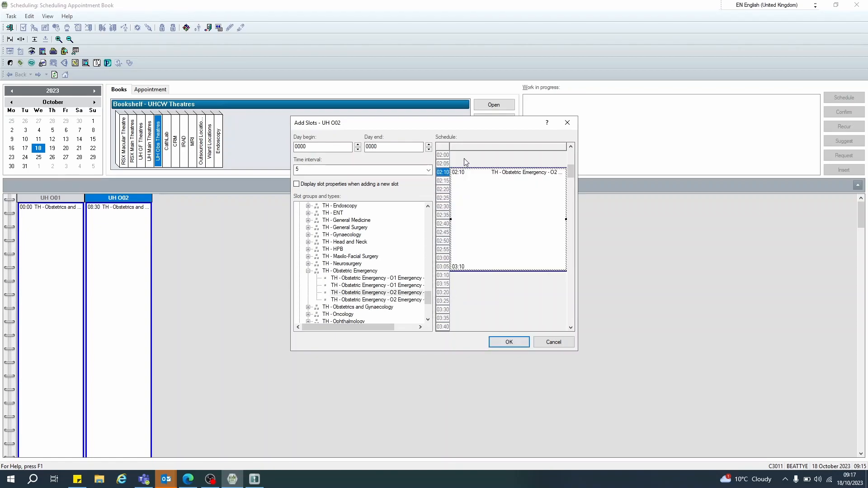
right_click(462, 199)
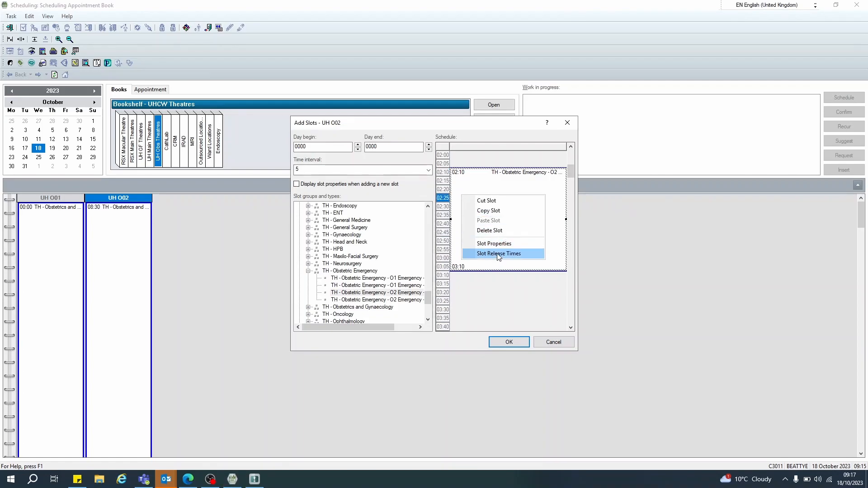
left_click(498, 232)
- Add the TH - Obstetric Emergency - O2 Emergency - AM - Day List slot at 02:00 with a duration of 3 hours
left_click_drag(360, 294, 458, 209)
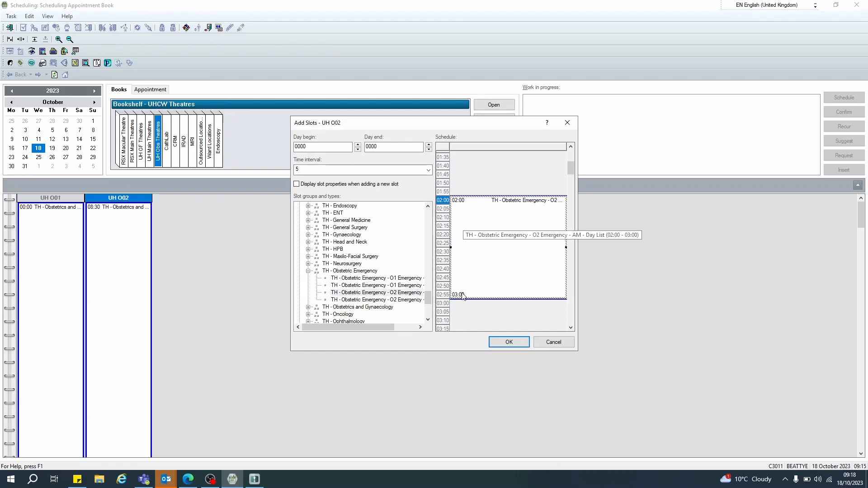
right_click(474, 237)
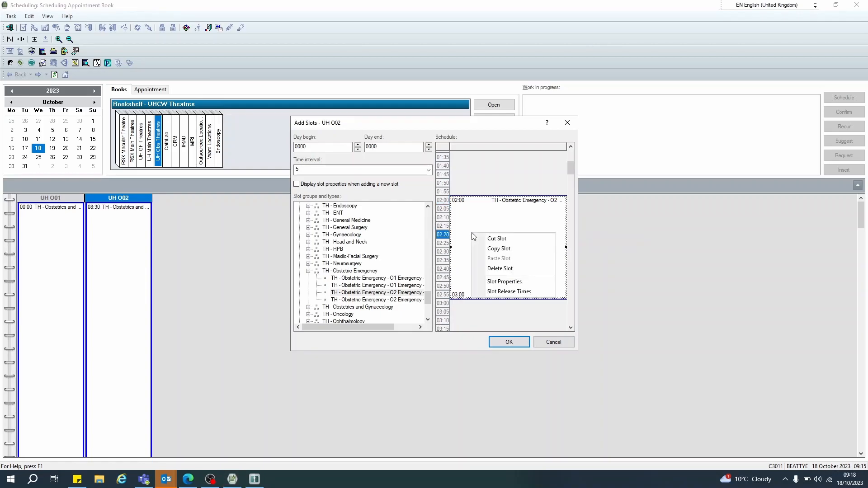
left_click(503, 282)
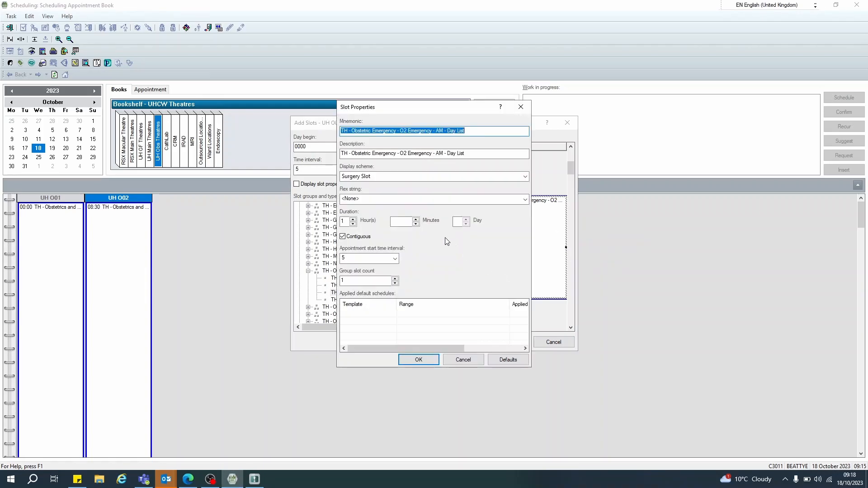
left_click(343, 221)
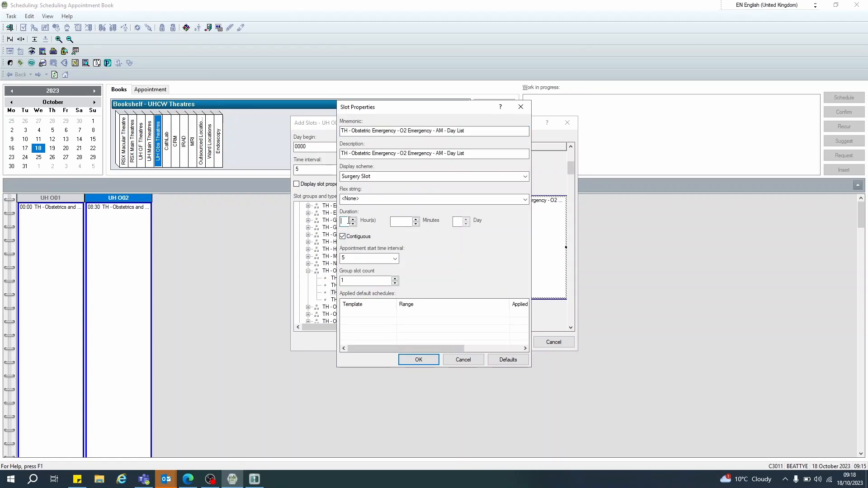
left_click(419, 360)
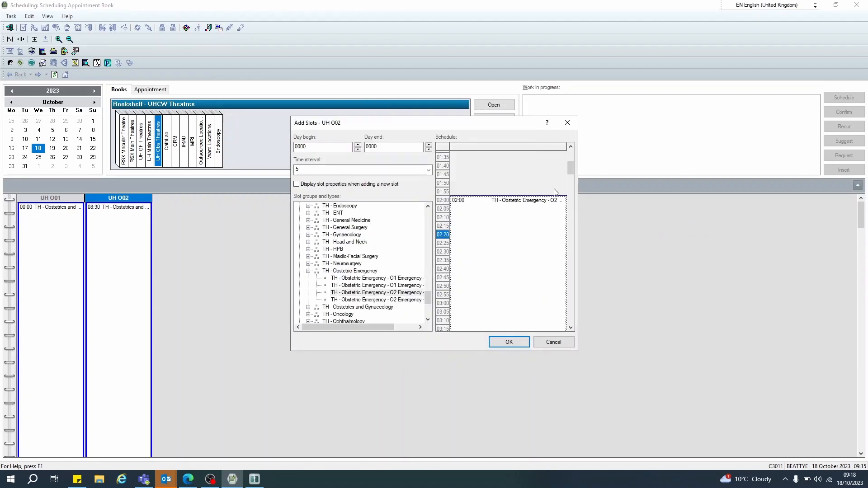
left_click_drag(573, 171, 575, 187)
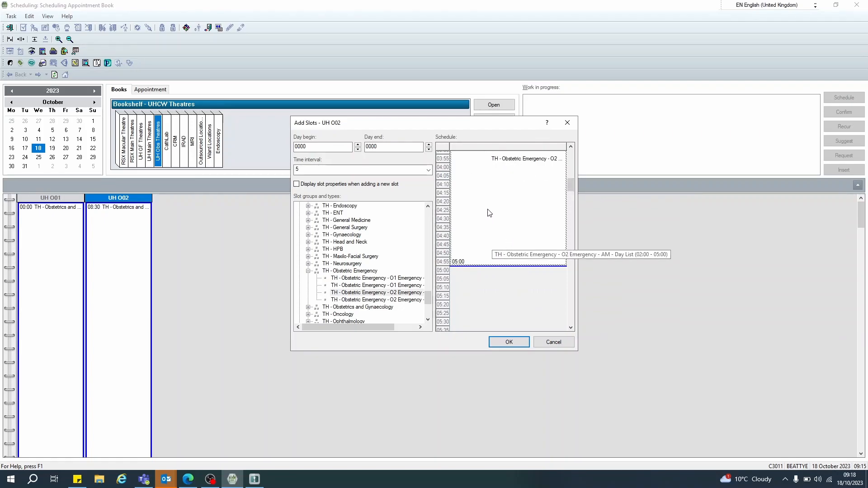
left_click(500, 340)
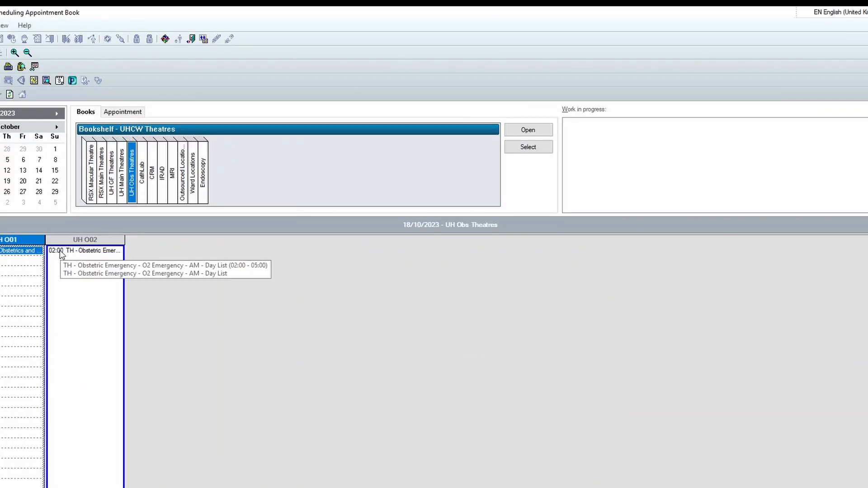
- Remove the obstetric emergency slot starting at 02:00 from theatre UH O02
left_click(66, 259)
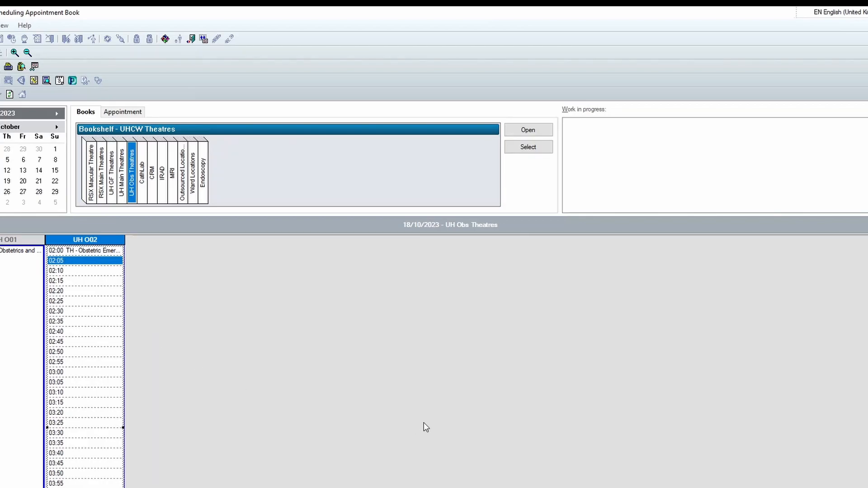
scroll(85, 361, "down", 5)
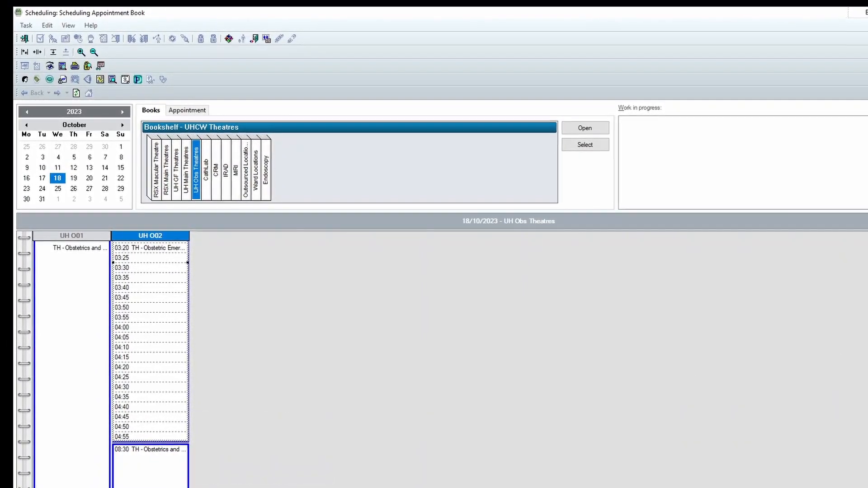
scroll(442, 359, "up", 5)
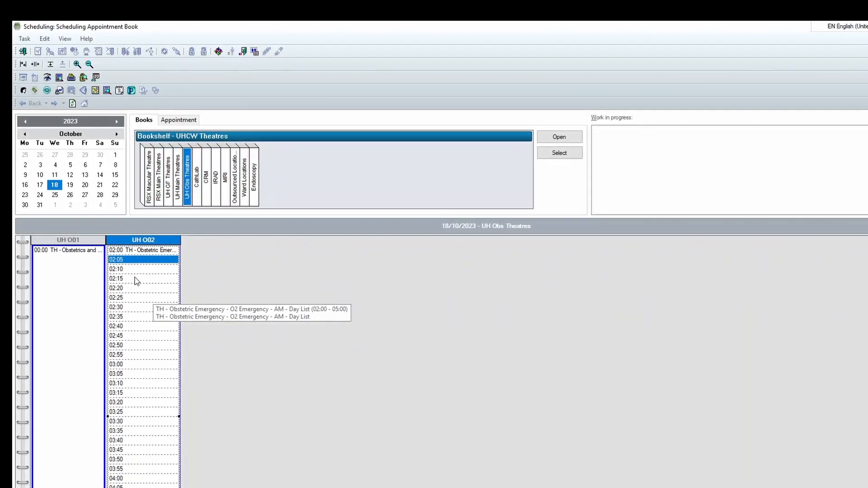
left_click(69, 269)
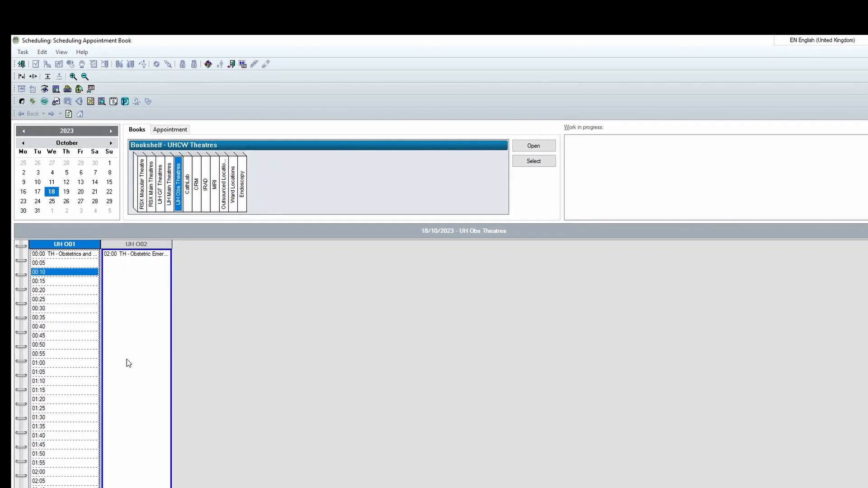
right_click(134, 278)
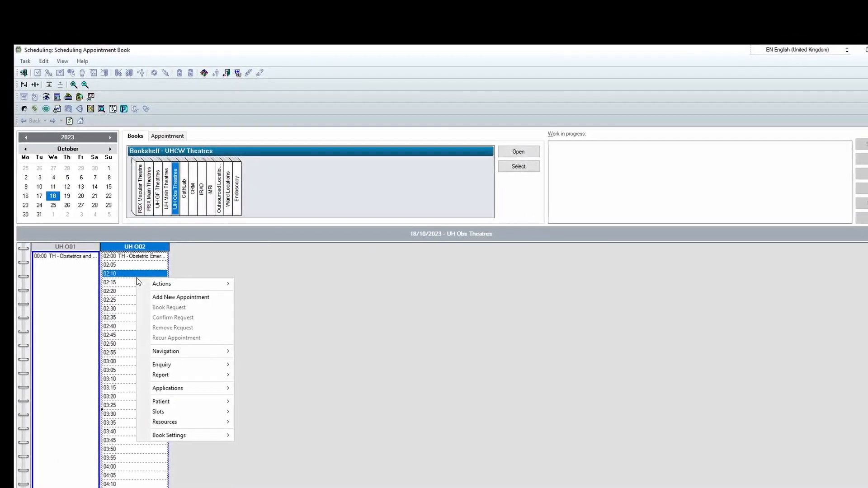
mouse_move(190, 411)
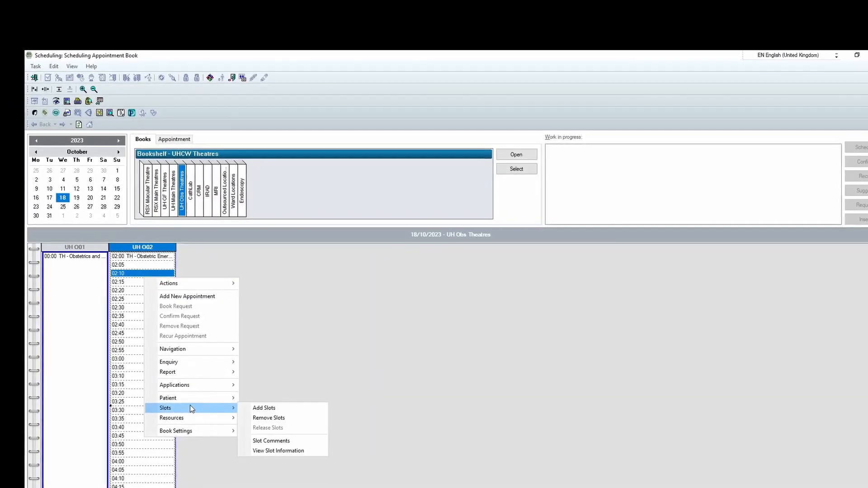
left_click(274, 418)
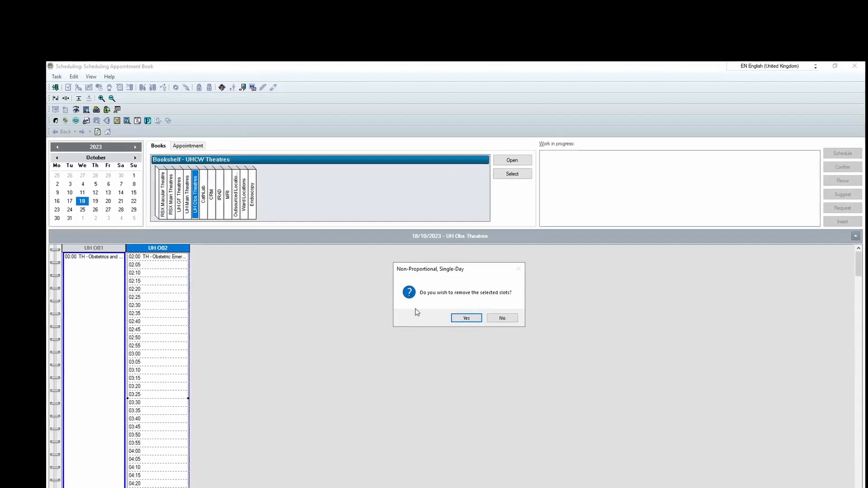
left_click(457, 319)
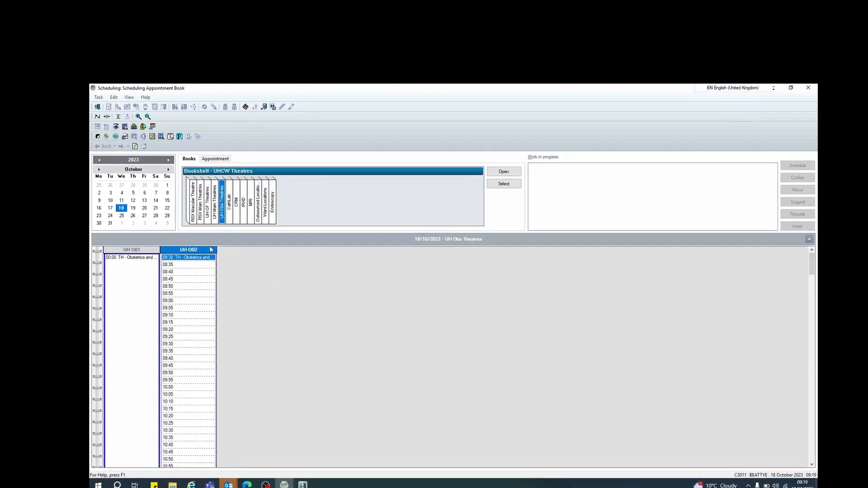
left_click(190, 300)
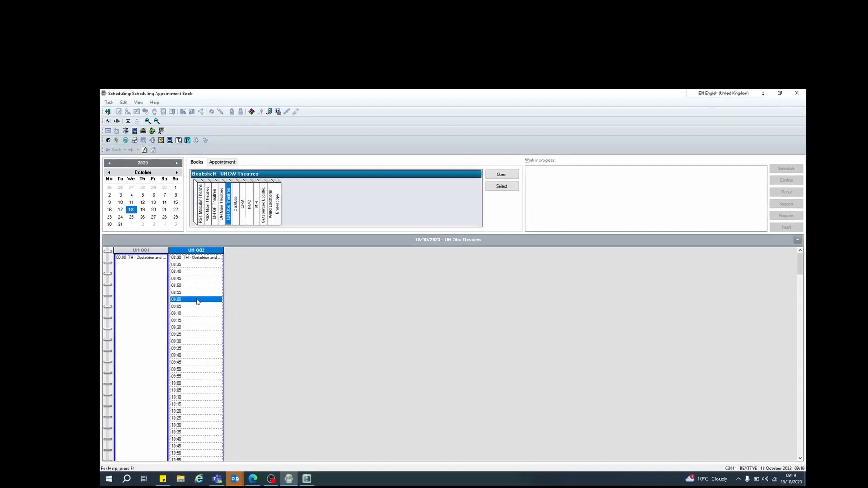